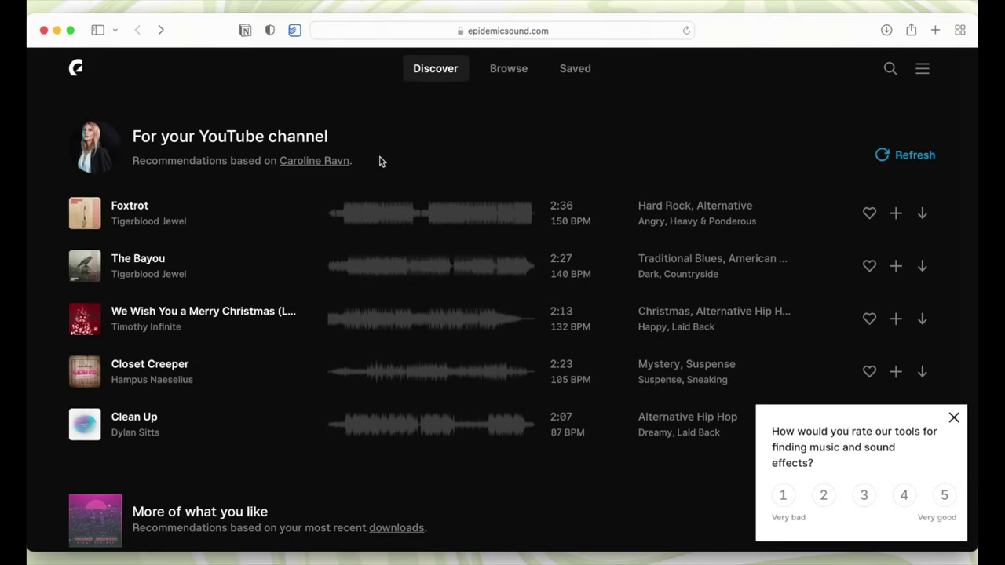
Dismiss the feedback survey and open the Low Drones genre from the A-Z genre list
left_click(954, 418)
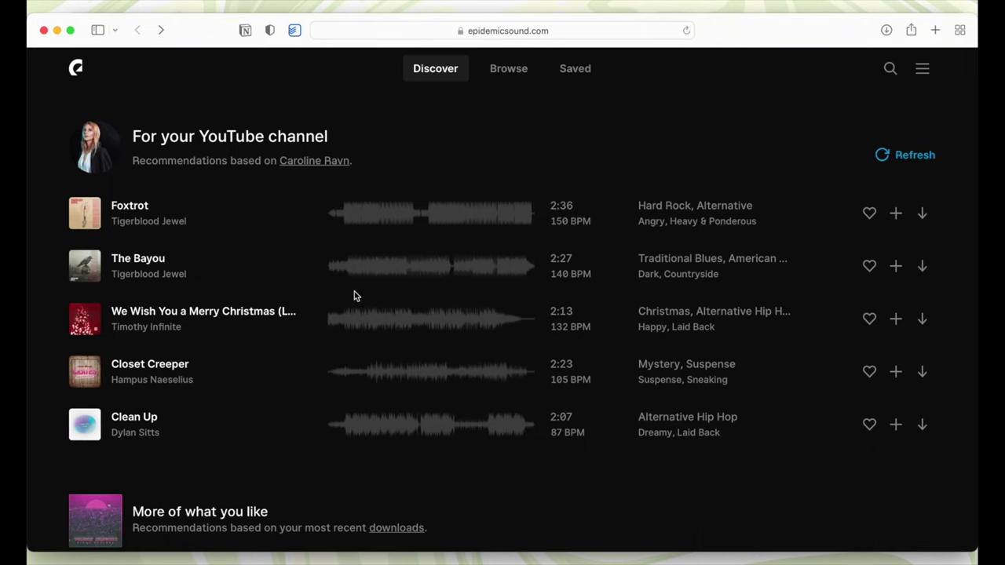
left_click(518, 73)
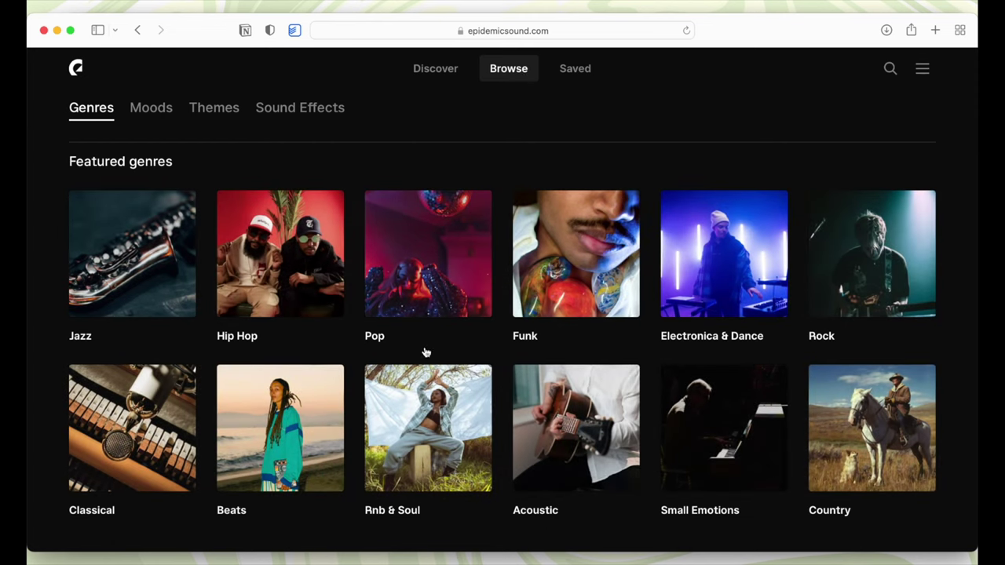
scroll(404, 354, "down", 2)
scroll(404, 354, "down", 4)
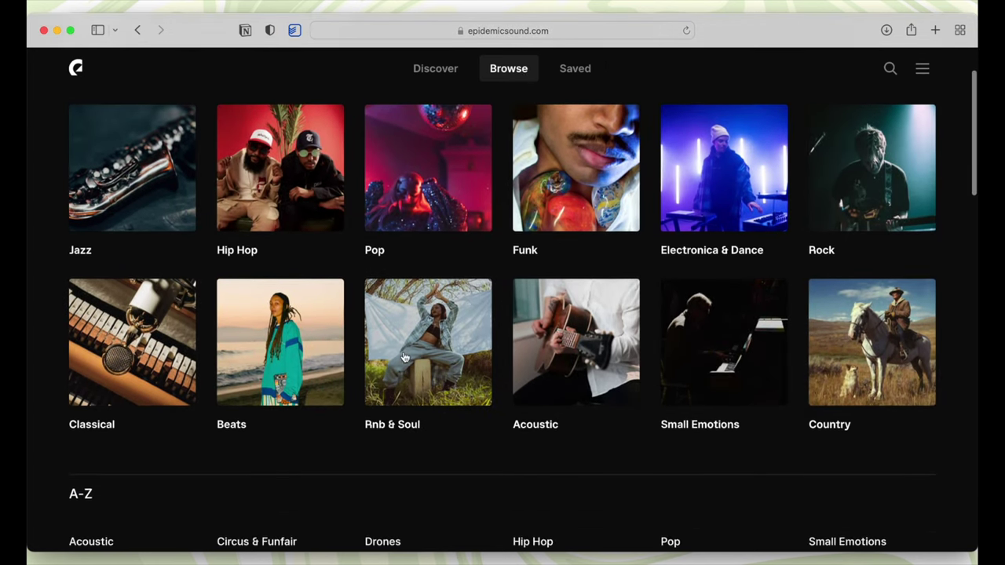
scroll(404, 355, "down", 3)
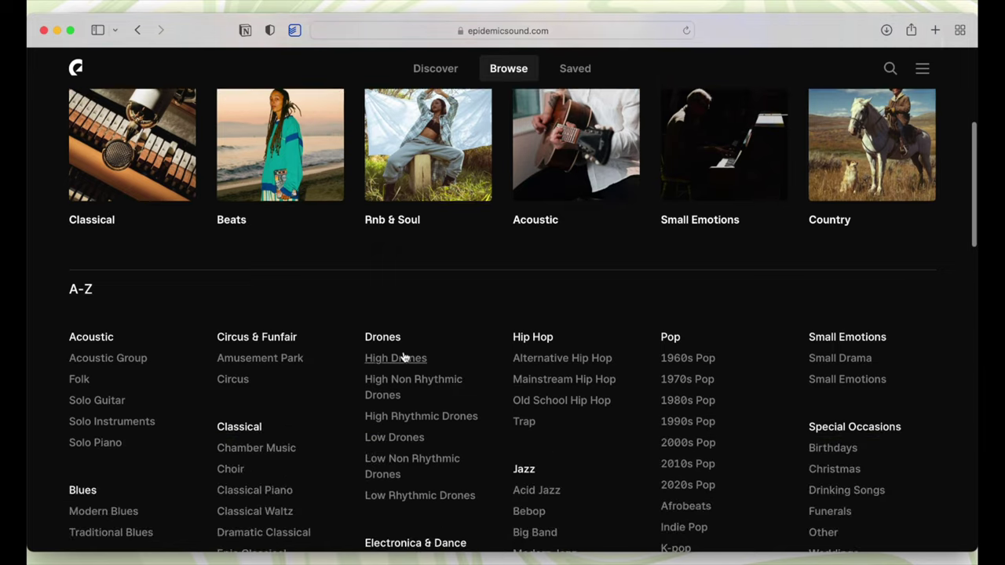
scroll(327, 378, "down", 4)
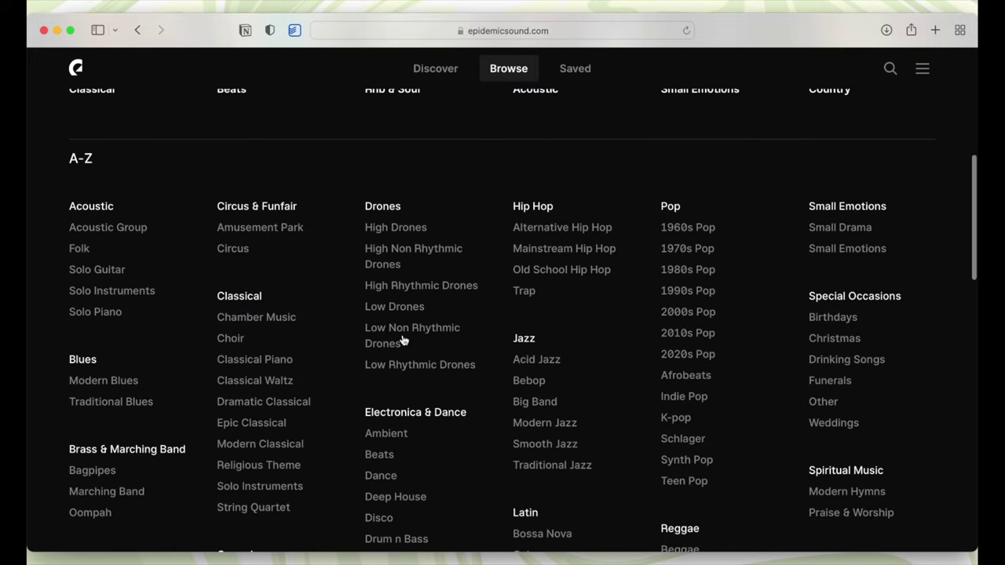
left_click(401, 308)
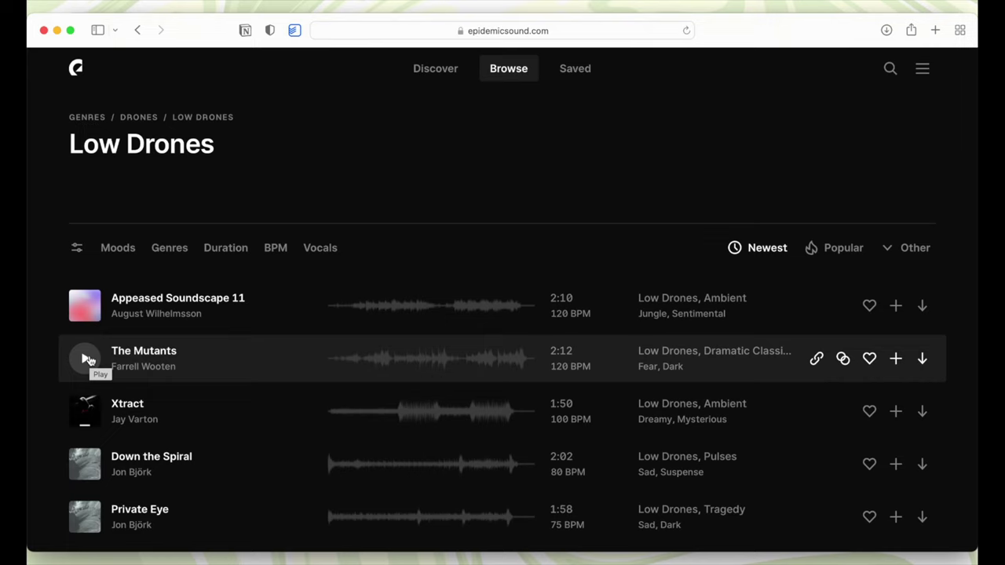
Preview The Mutants, sampling it at 0:38 and 1:12, and pause the playback
left_click(85, 359)
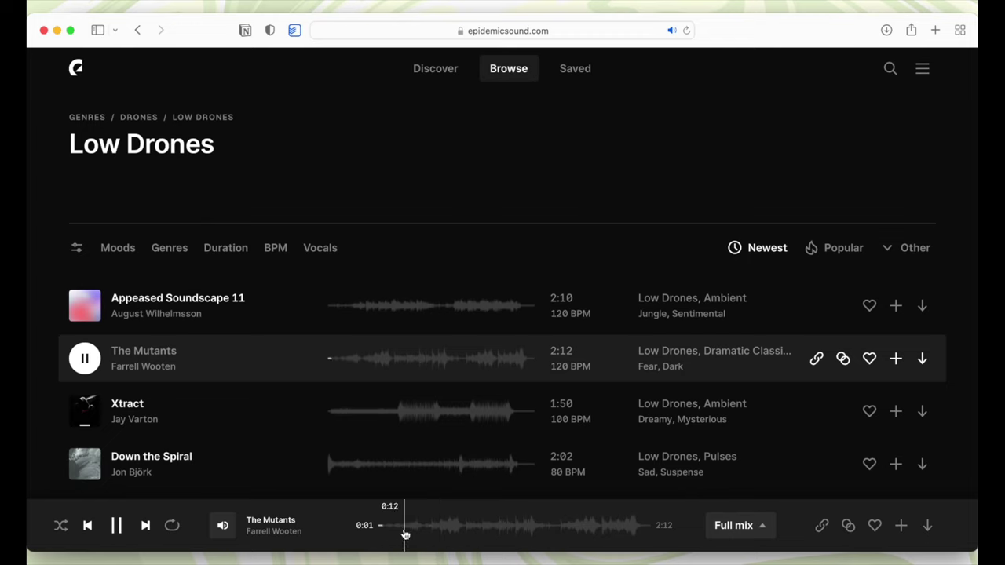
left_click(459, 527)
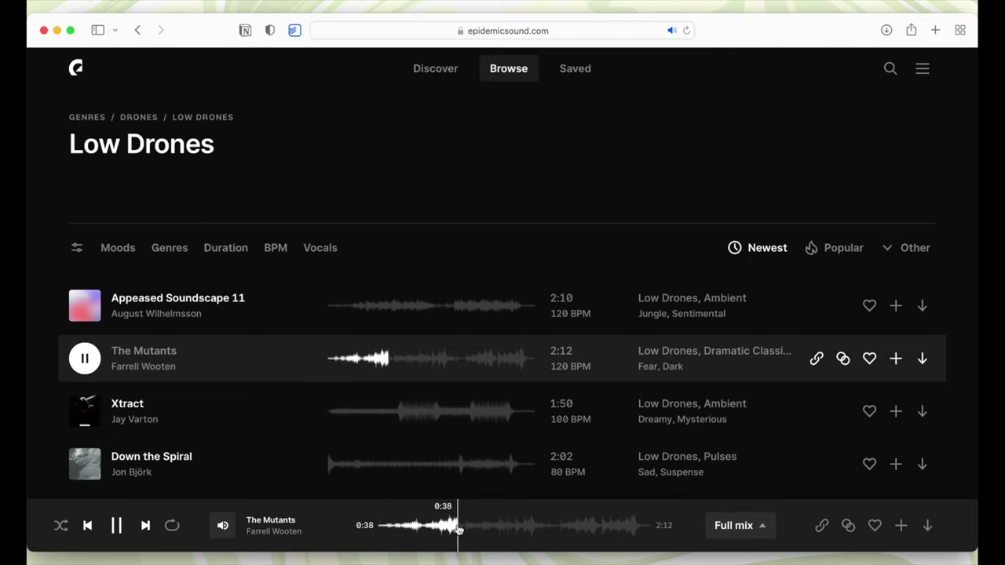
left_click(530, 527)
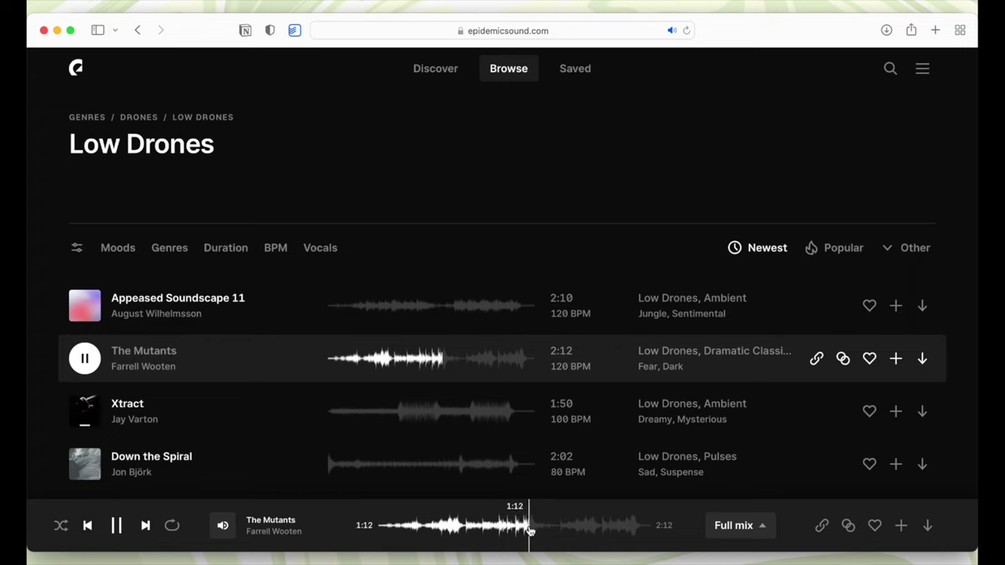
left_click(116, 527)
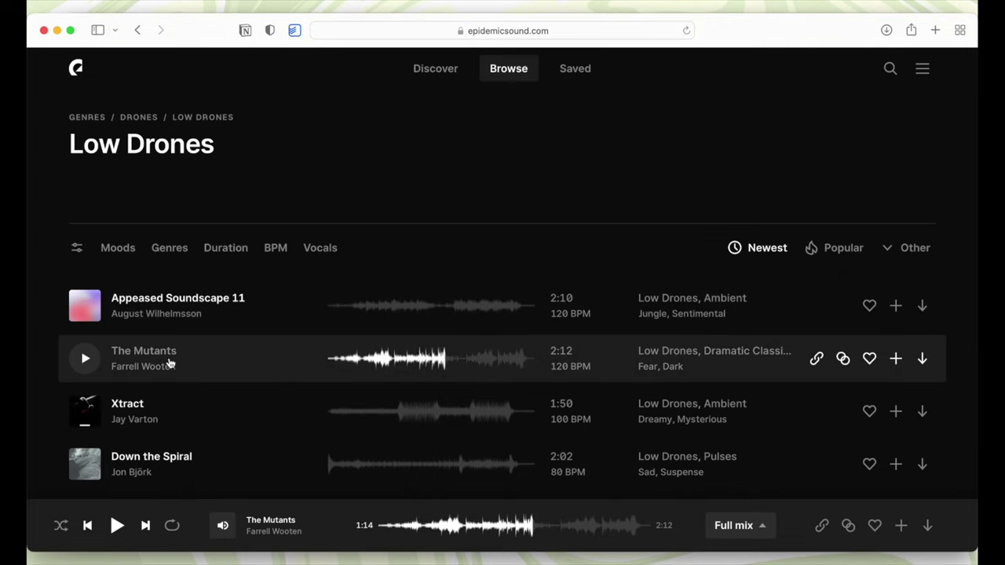
left_click(361, 362)
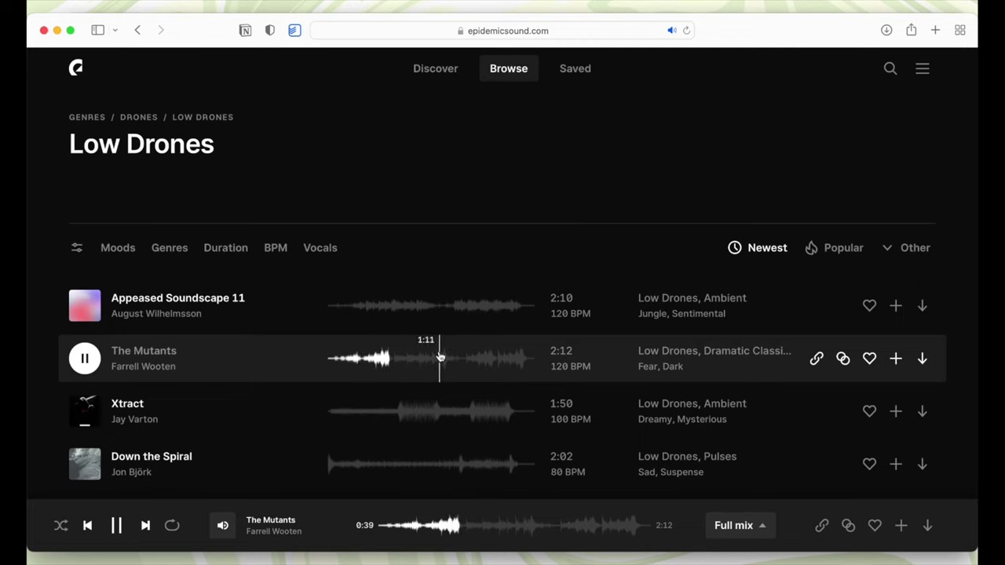
key("space")
scroll(918, 305, "down", 1)
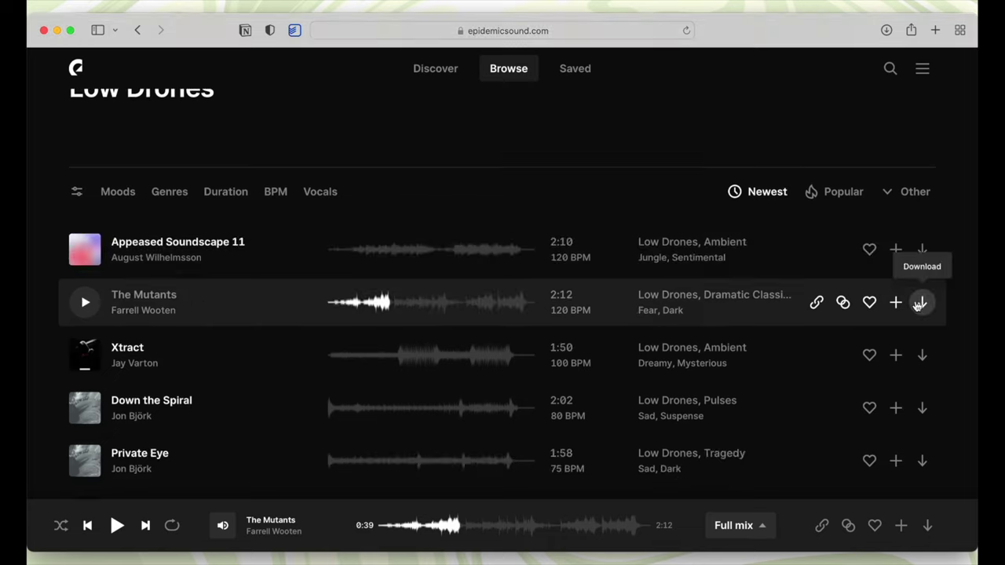
Open the tracks similar to The Mutants, look through them and preview part of Tokyo Screams
left_click(843, 303)
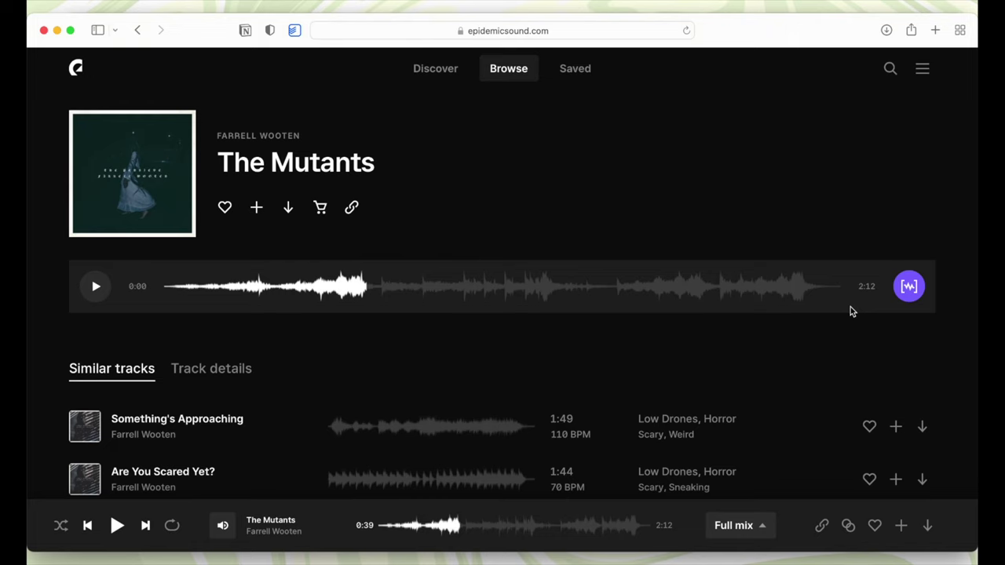
scroll(852, 311, "down", 4)
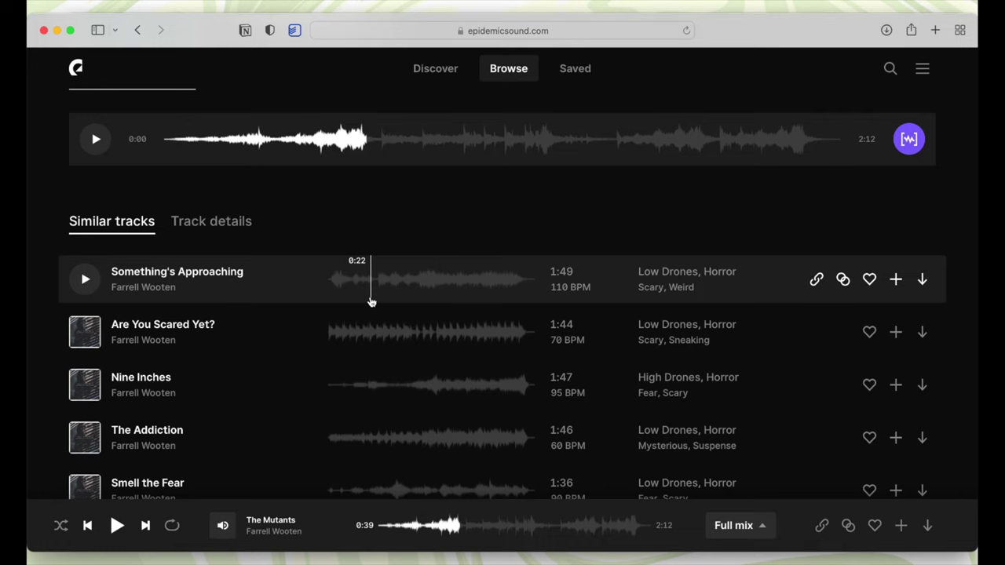
scroll(319, 341, "down", 4)
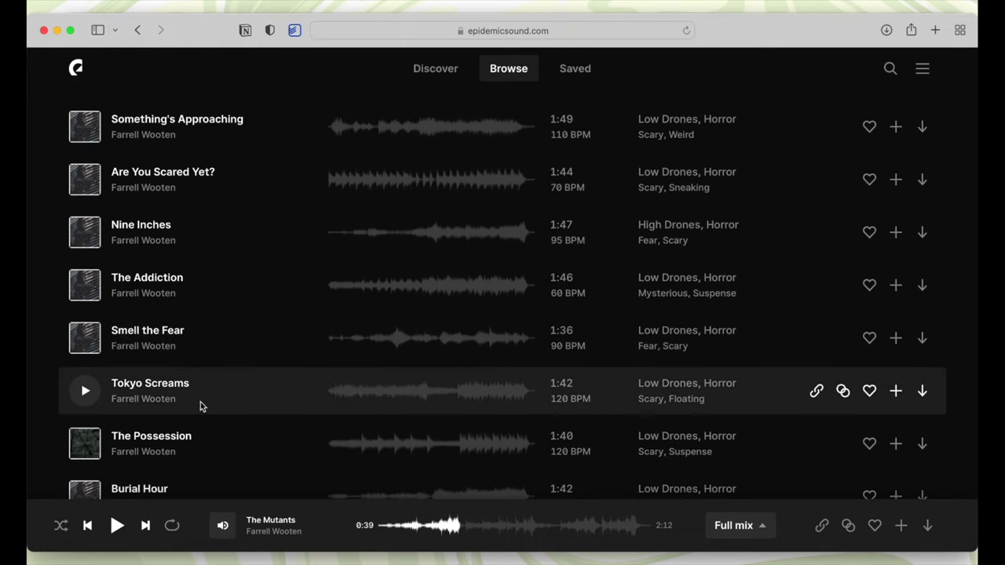
left_click(85, 390)
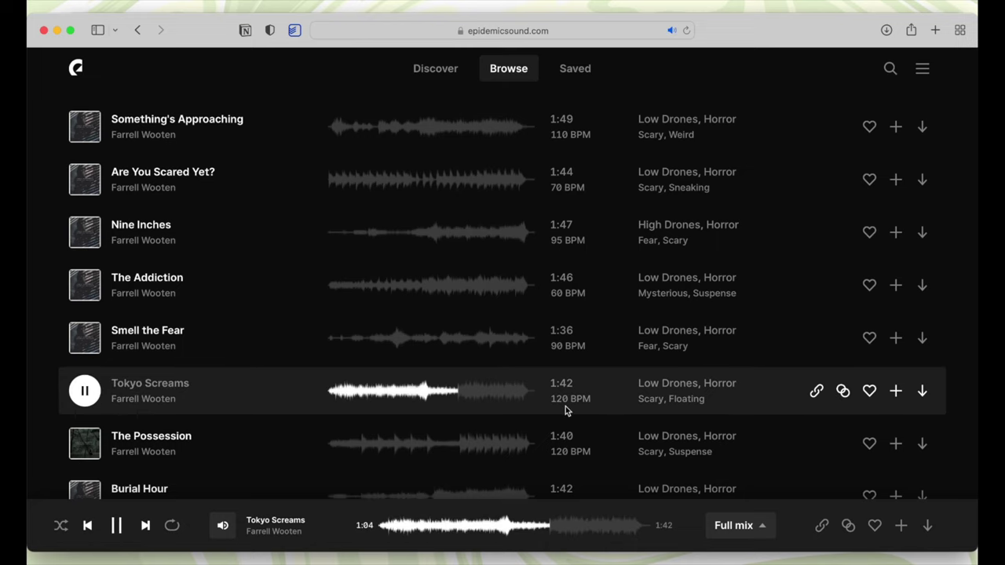
left_click(86, 391)
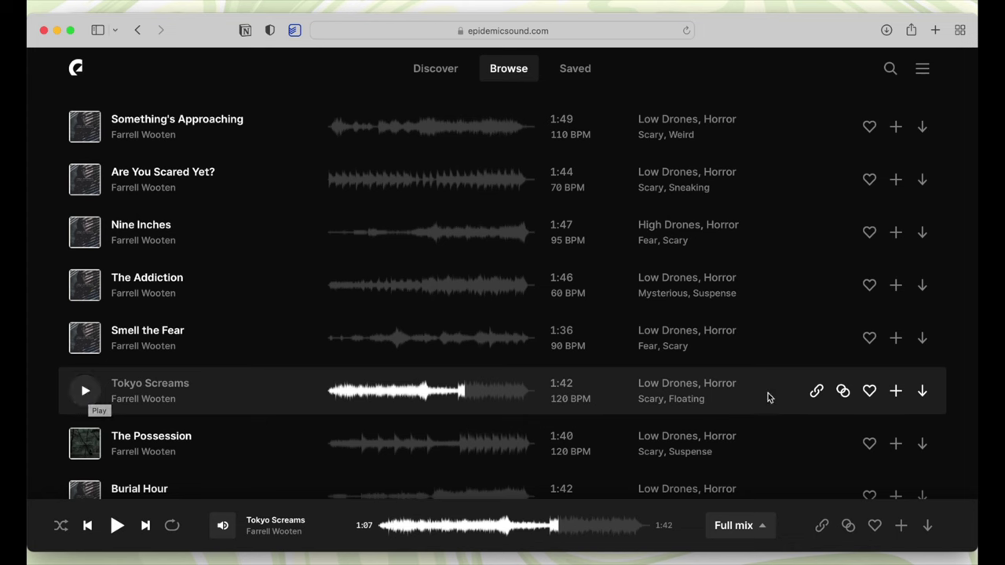
scroll(563, 361, "down", 5)
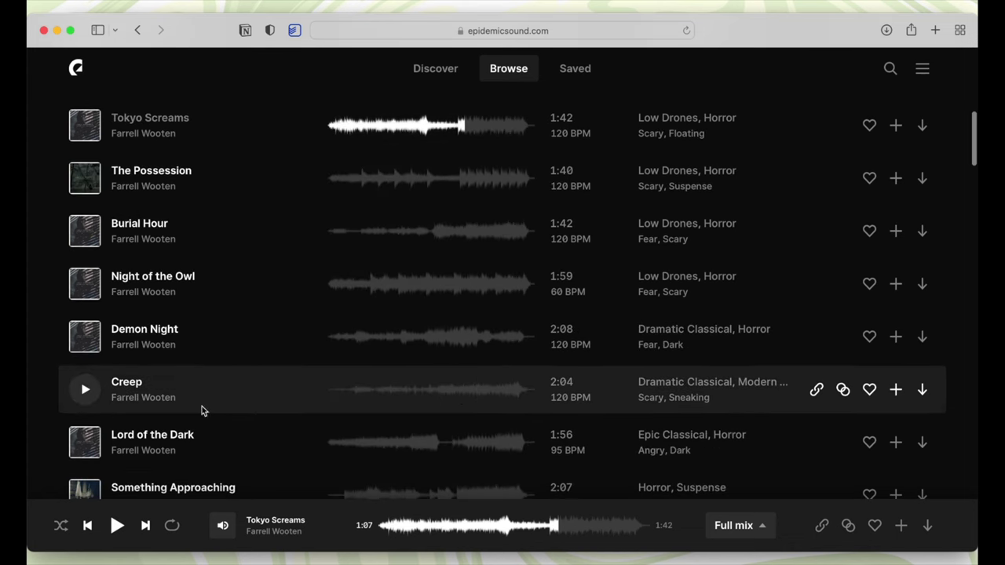
scroll(512, 314, "up", 2)
scroll(511, 314, "up", 10)
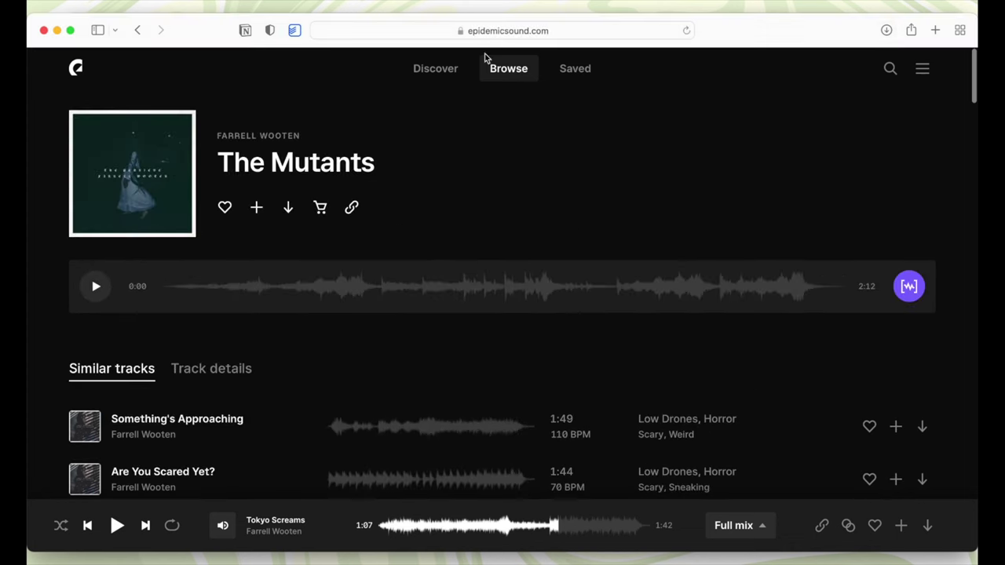
Preview the saved track Beyond Measure from 0:58 and download its full mix as an MP3
left_click(550, 70)
left_click(314, 292)
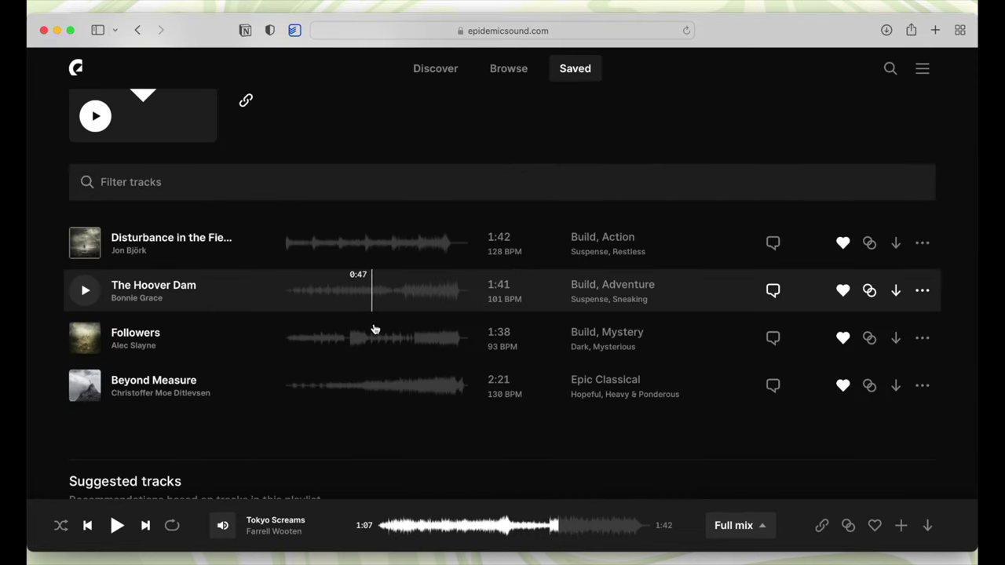
left_click(84, 386)
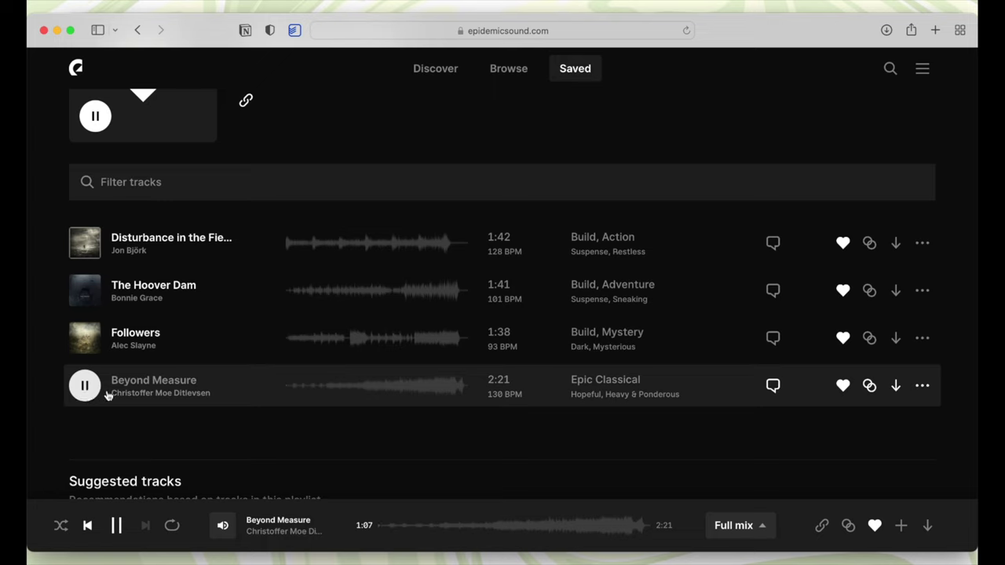
left_click(493, 533)
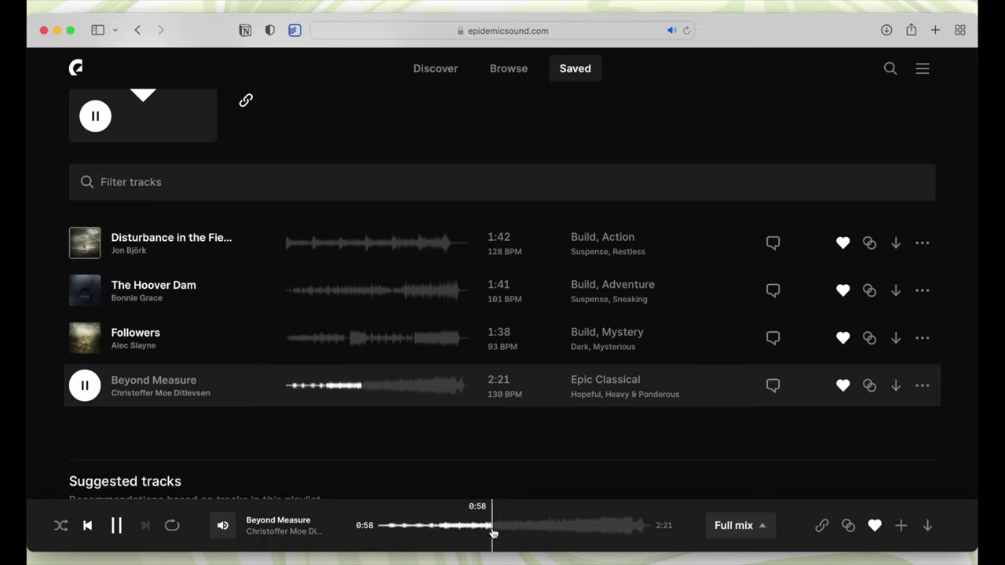
left_click(86, 386)
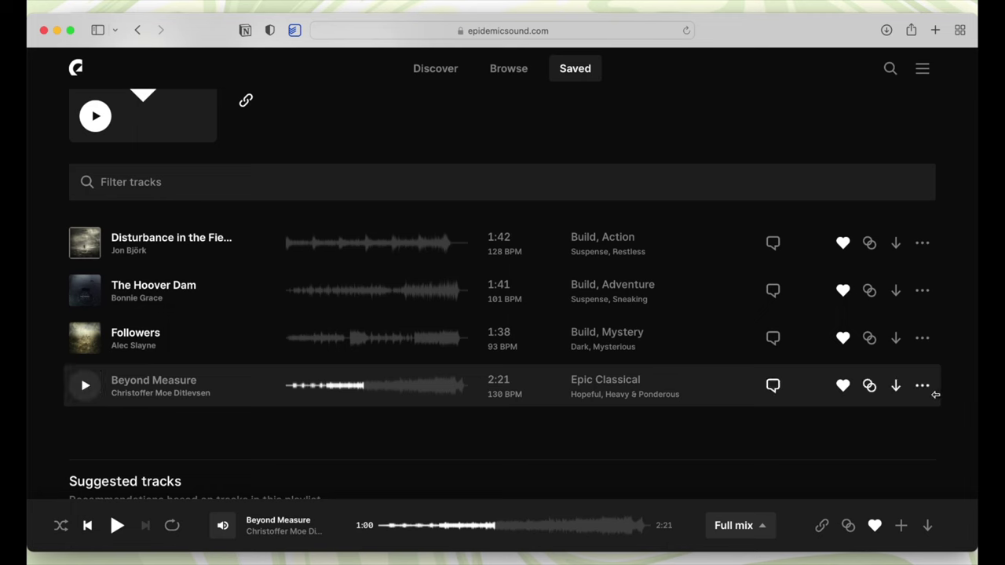
left_click(896, 385)
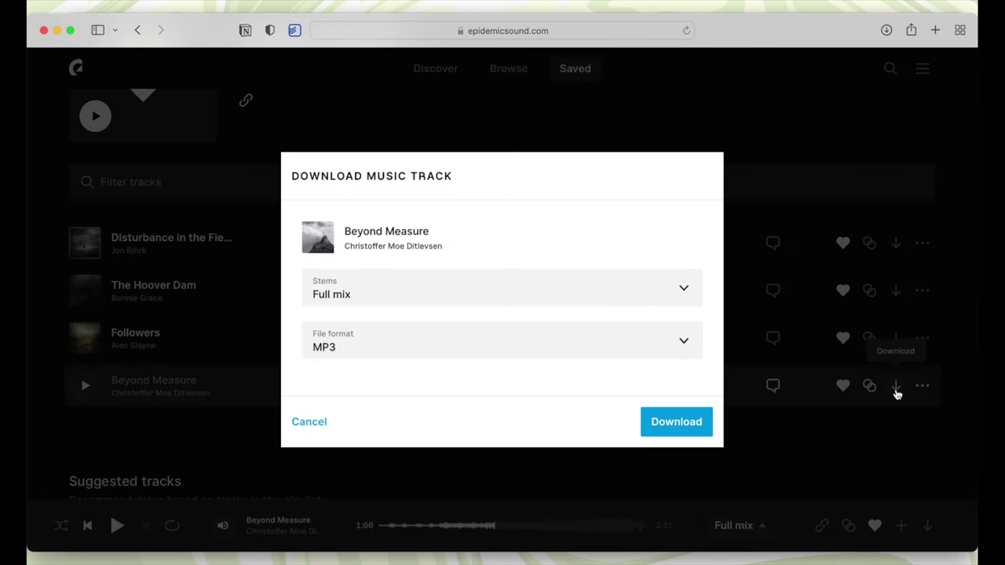
left_click(676, 422)
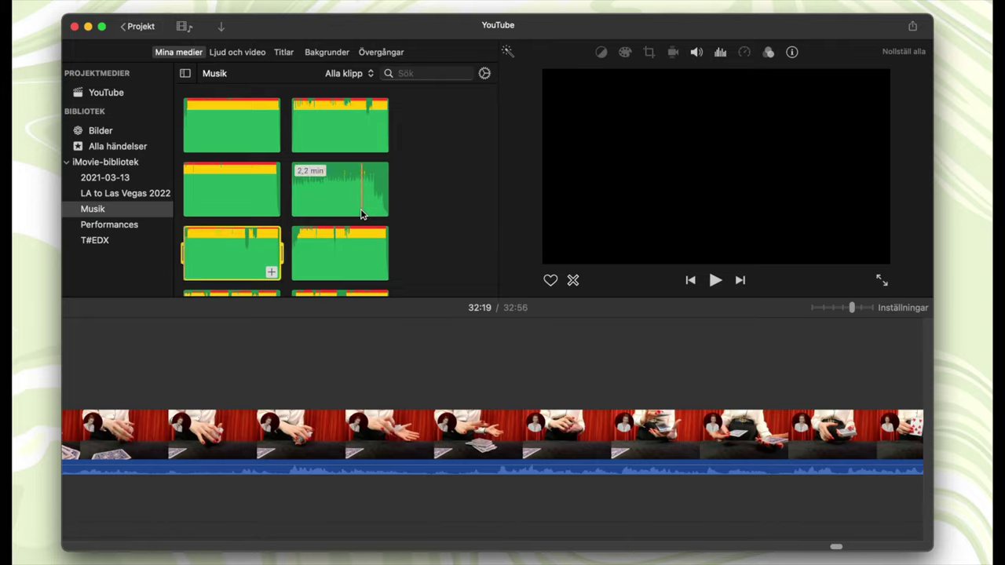
Switch to iMovie and delete the existing card-handling video clip from the YouTube project's timeline
scroll(361, 214, "down", 5)
scroll(361, 214, "down", 5)
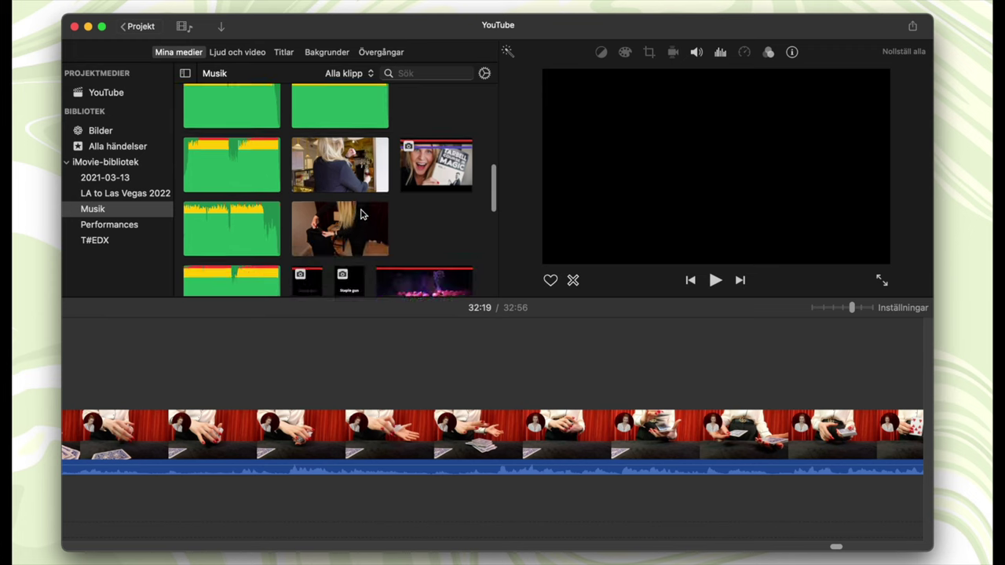
left_click(351, 442)
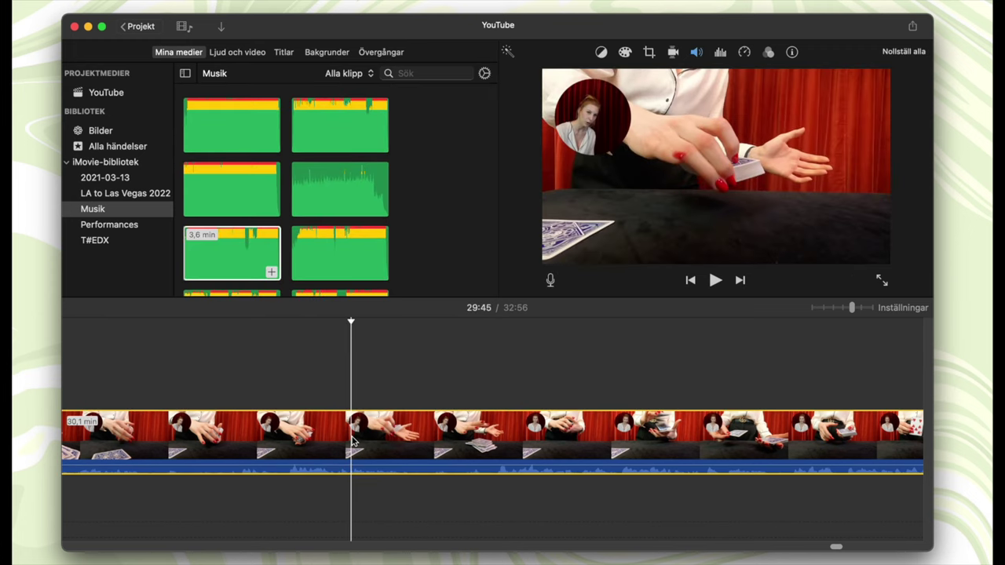
key("Delete")
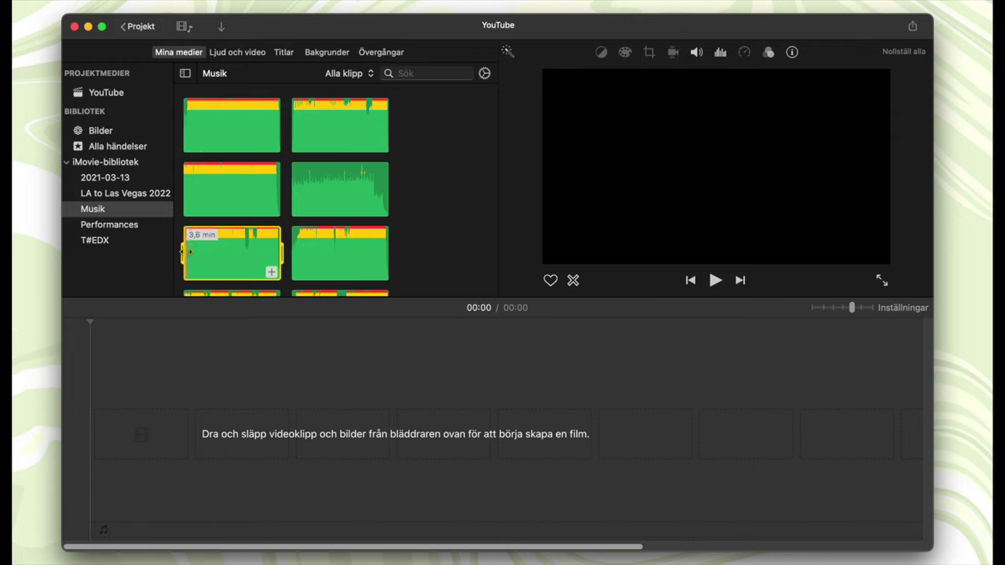
Add the 14.6-minute talking video from the YouTube project media to the empty timeline and move the playhead to 04:59
key("space")
key("space")
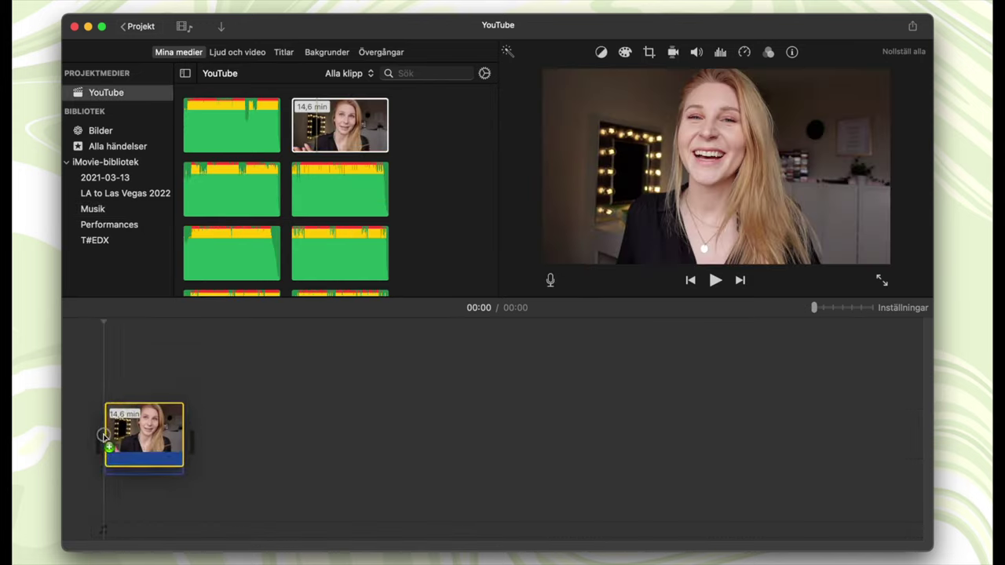
left_click_drag(104, 436, 106, 438)
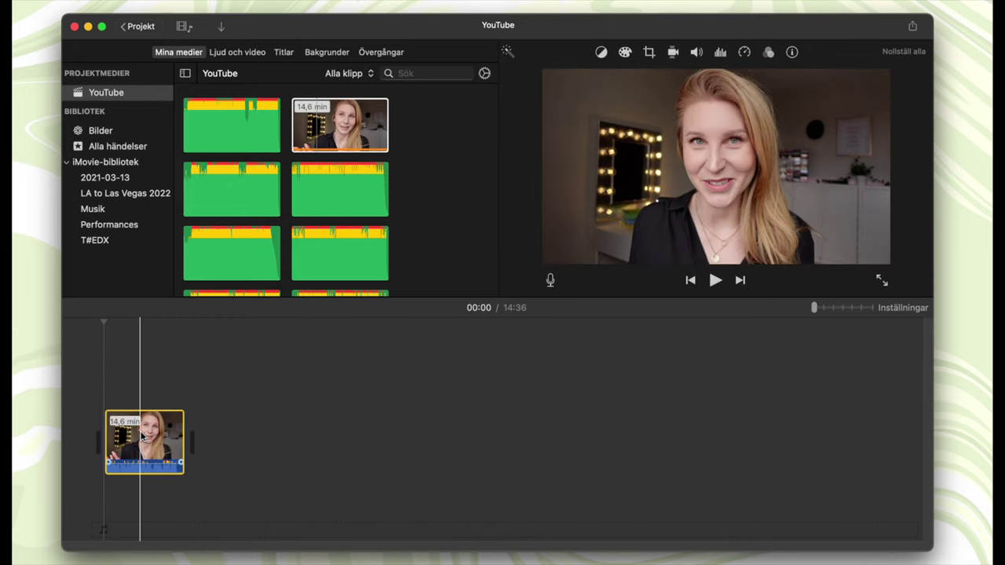
left_click(130, 436)
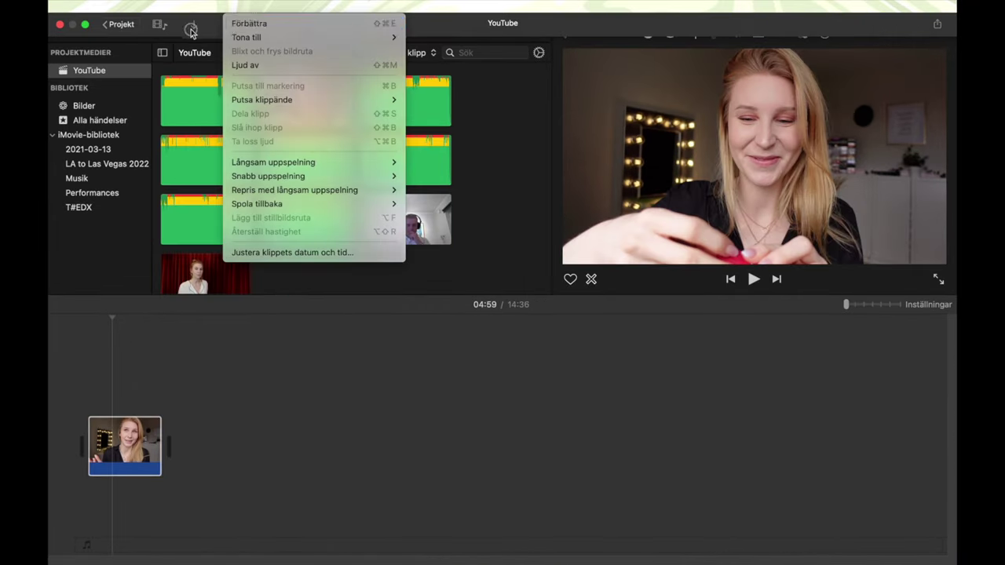
Import the downloaded Beyond Measure track and place it beneath the video from the start of the timeline
left_click(191, 29)
left_click(191, 29)
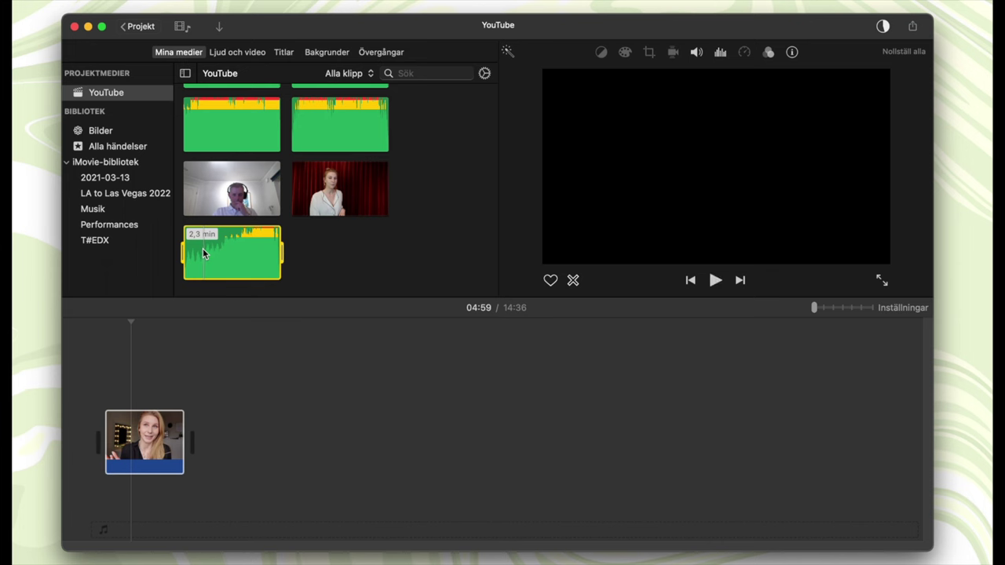
left_click(351, 255)
left_click_drag(218, 249, 103, 506)
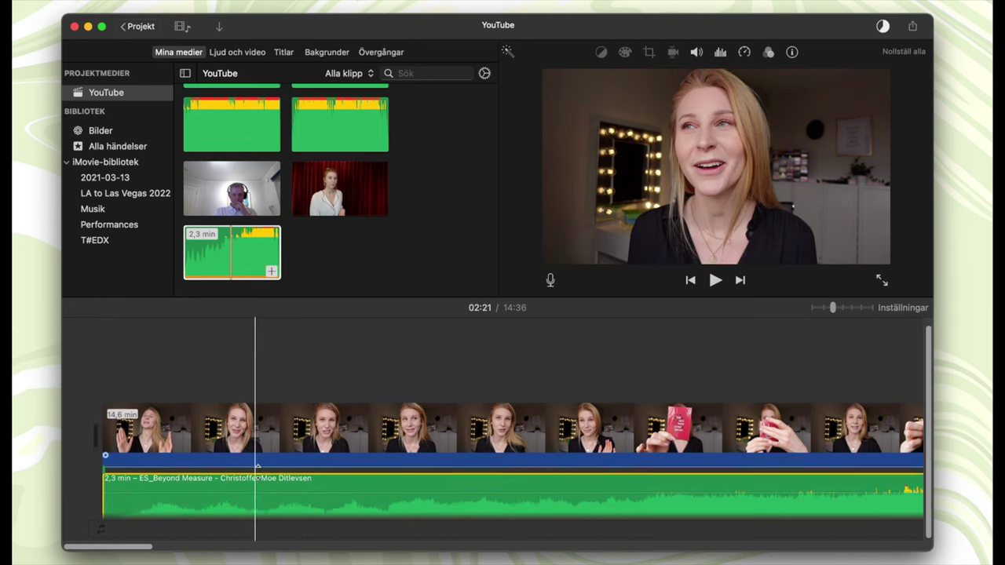
Play the start of the video with its music and slightly lower the Beyond Measure clip's volume
key("space")
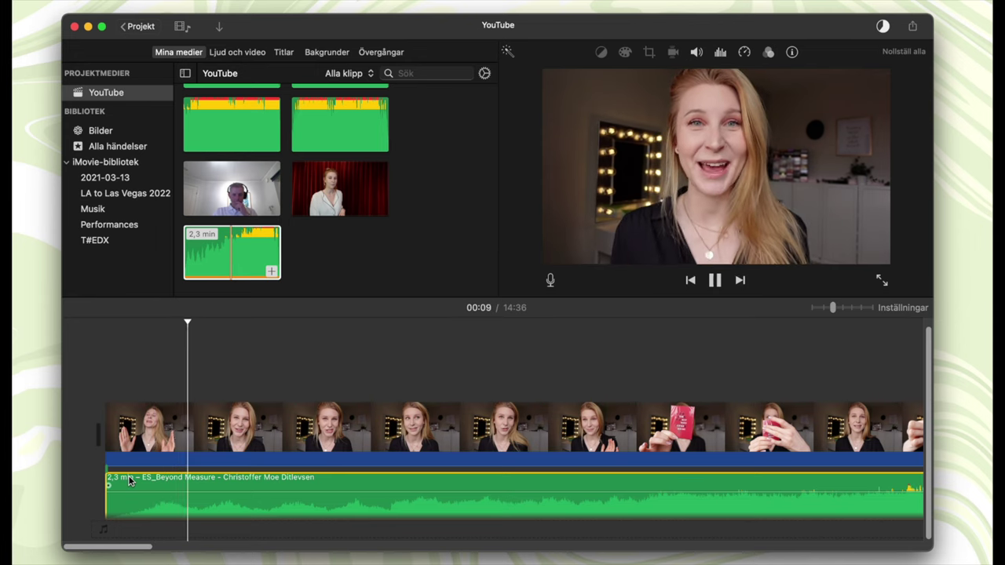
key("space")
left_click_drag(298, 487, 299, 494)
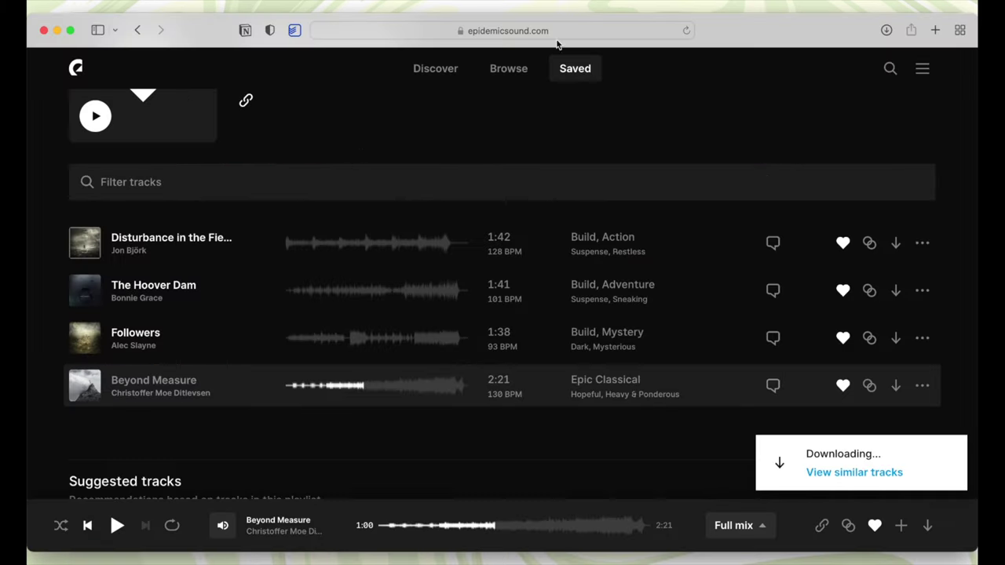
Browse the sound effects to the Footsteps category and preview Footsteps Cement 19
scroll(503, 157, "up", 3)
left_click(510, 80)
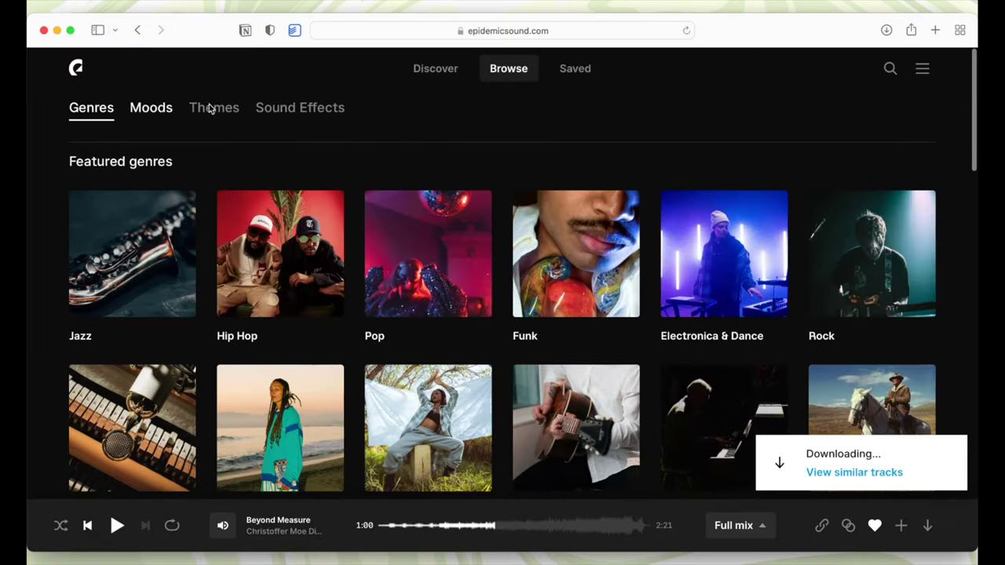
left_click(310, 108)
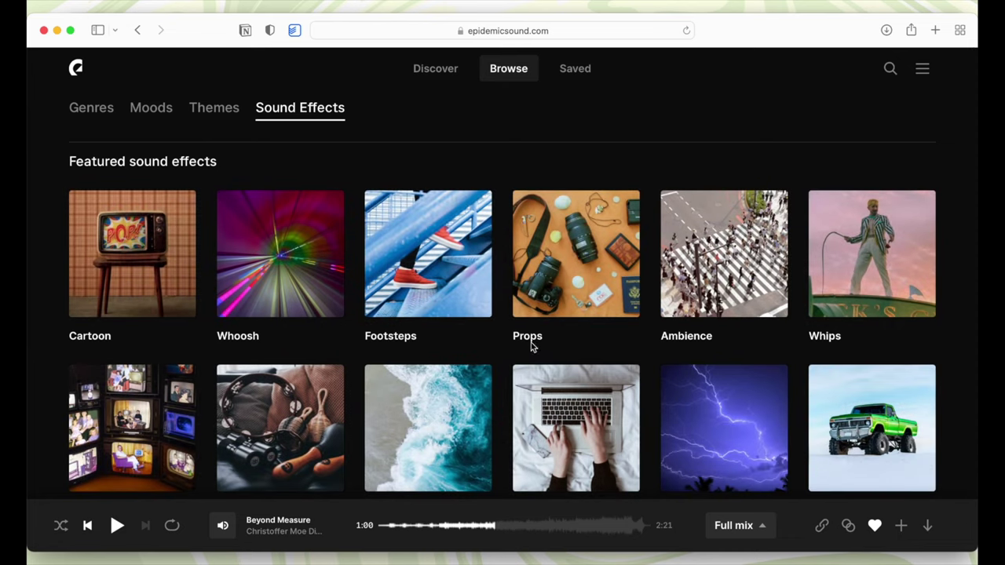
left_click(416, 279)
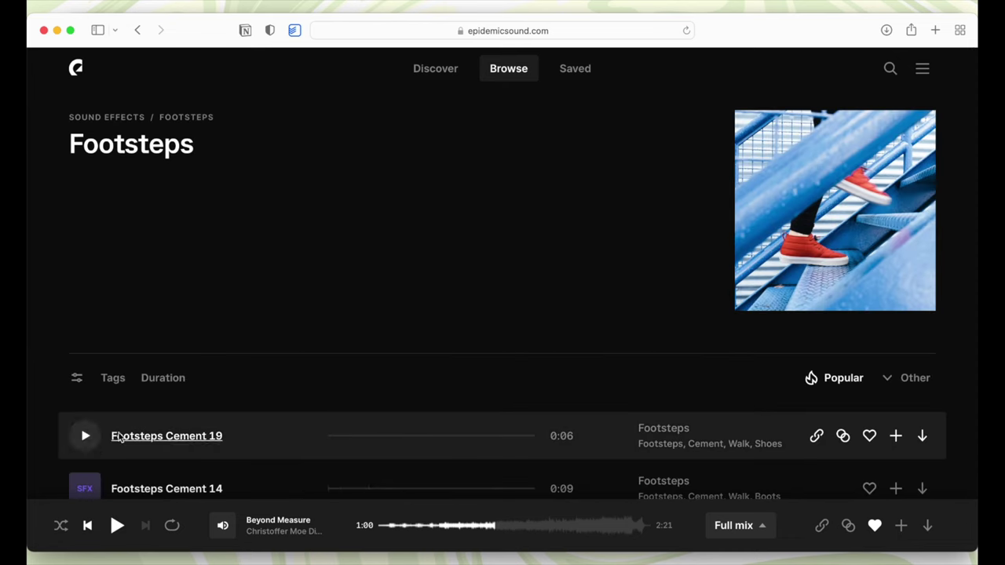
left_click(88, 438)
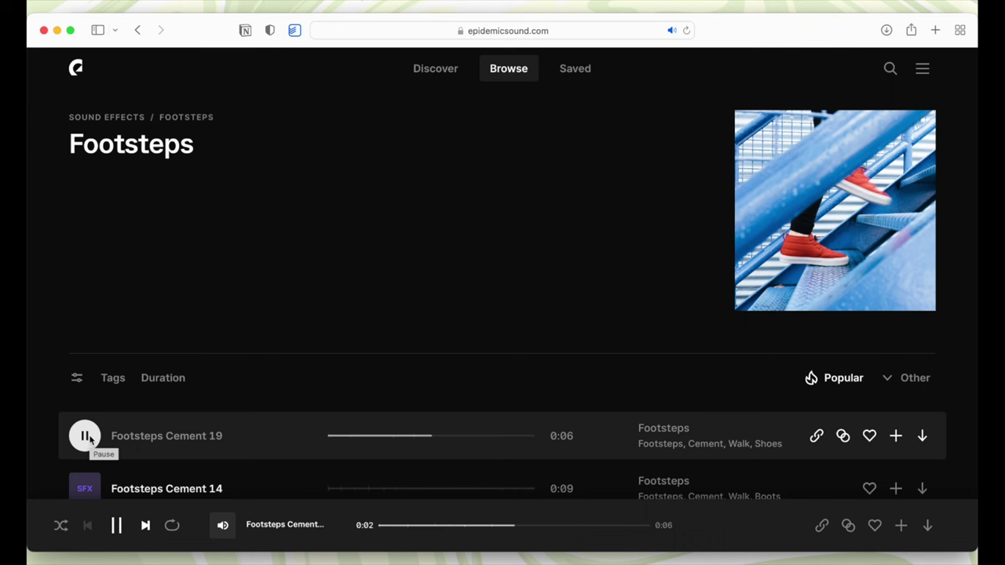
left_click(84, 435)
Return to the sound effects overview and search the sound effects for "duck"
key("super+bracketleft")
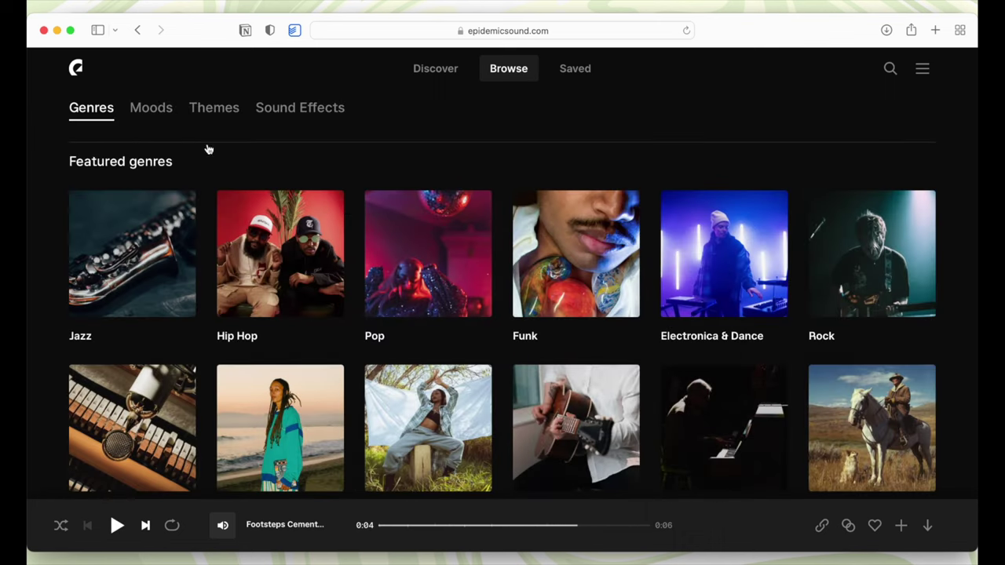
left_click(298, 110)
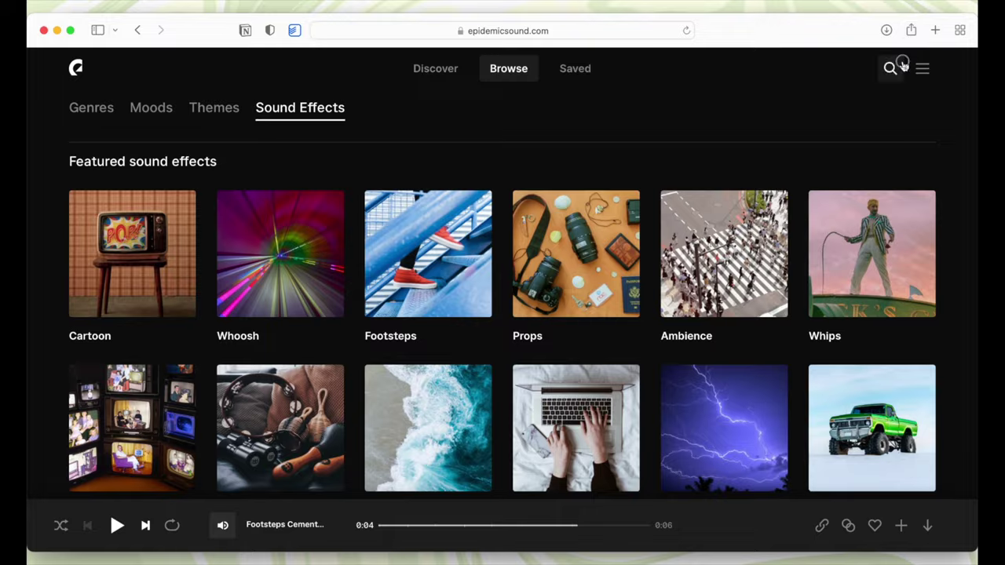
left_click(891, 68)
left_click(325, 150)
type("duck")
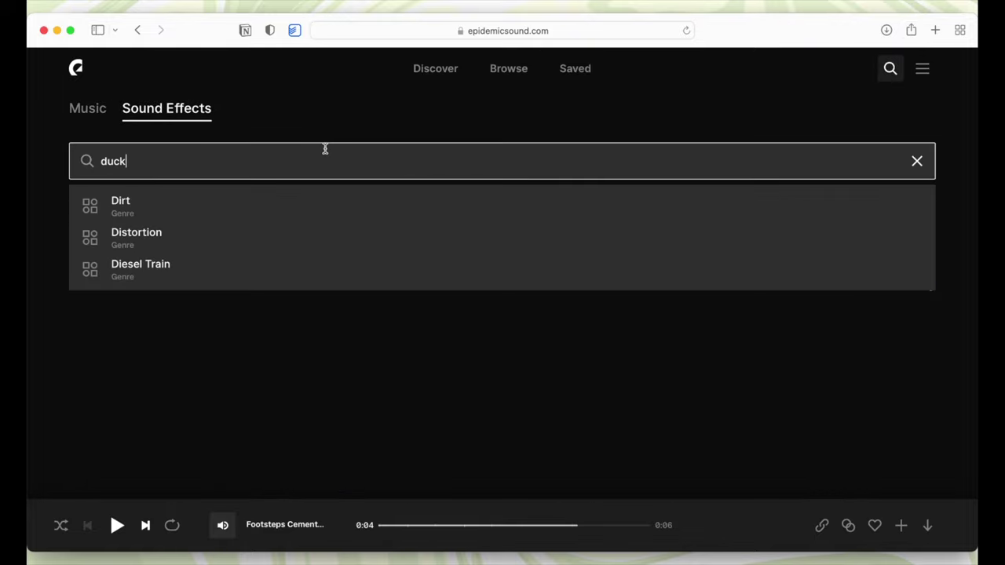
key("Return")
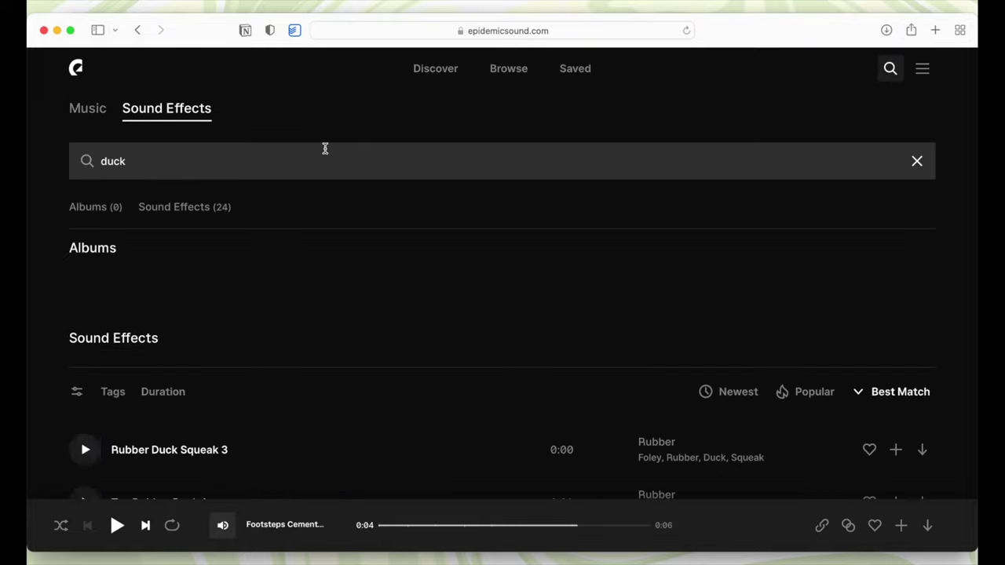
Preview Rubber Duck Squeak 3, Toy Rubber Duck 1 and Rubber Duck Squeak 1 in the search results
scroll(215, 373, "down", 5)
scroll(131, 364, "up", 2)
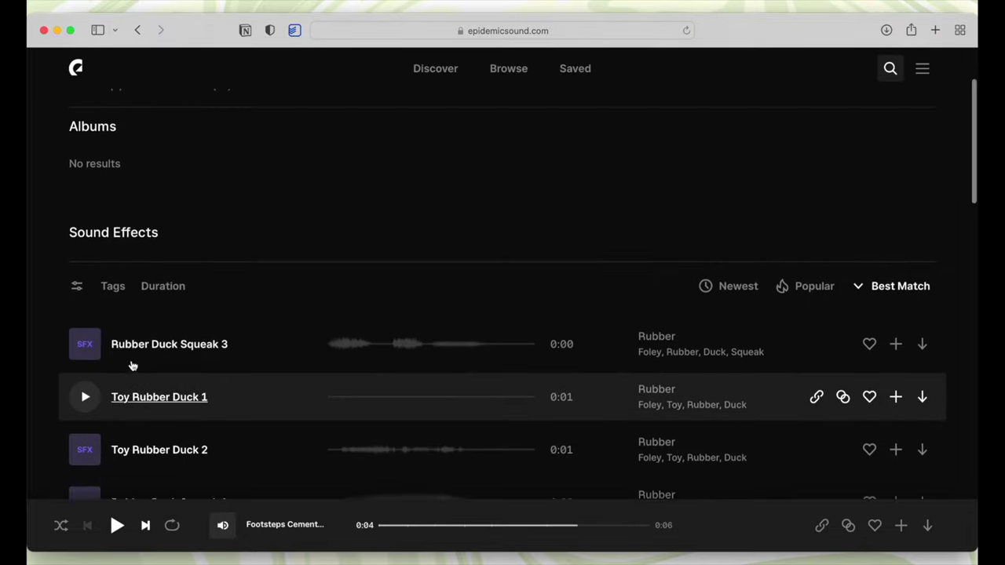
left_click(88, 372)
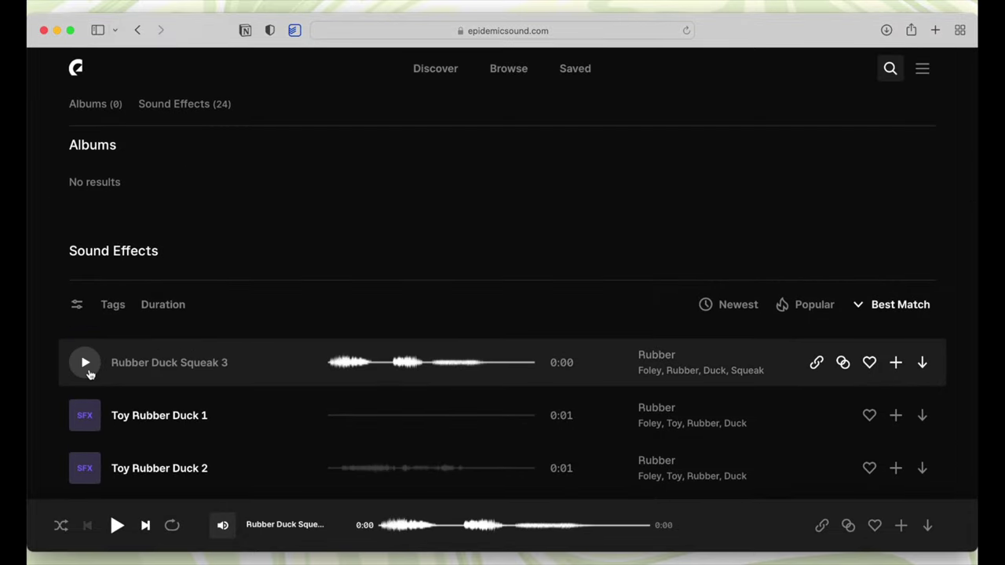
left_click(94, 415)
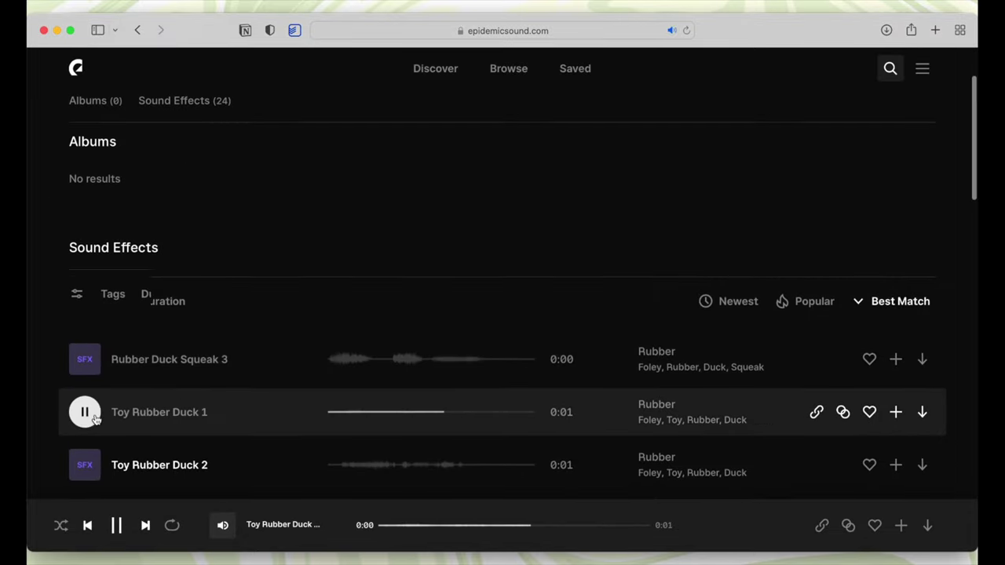
scroll(95, 414, "down", 3)
scroll(95, 417, "up", 2)
scroll(81, 419, "down", 2)
left_click(84, 393)
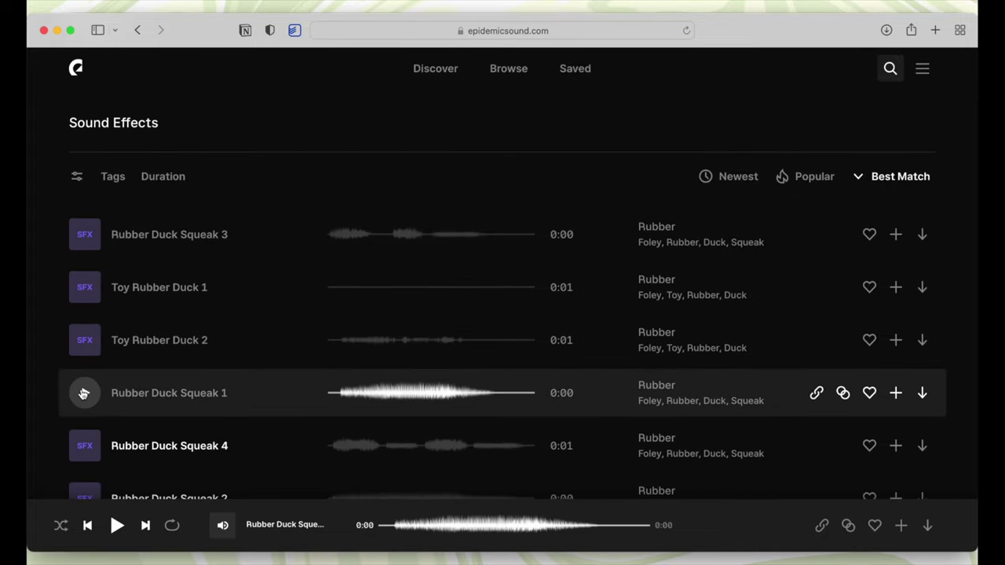
Download Rubber Duck Squeak 1 as MP3 and import it from the downloads folder into the YouTube project's media in iMovie
left_click(923, 392)
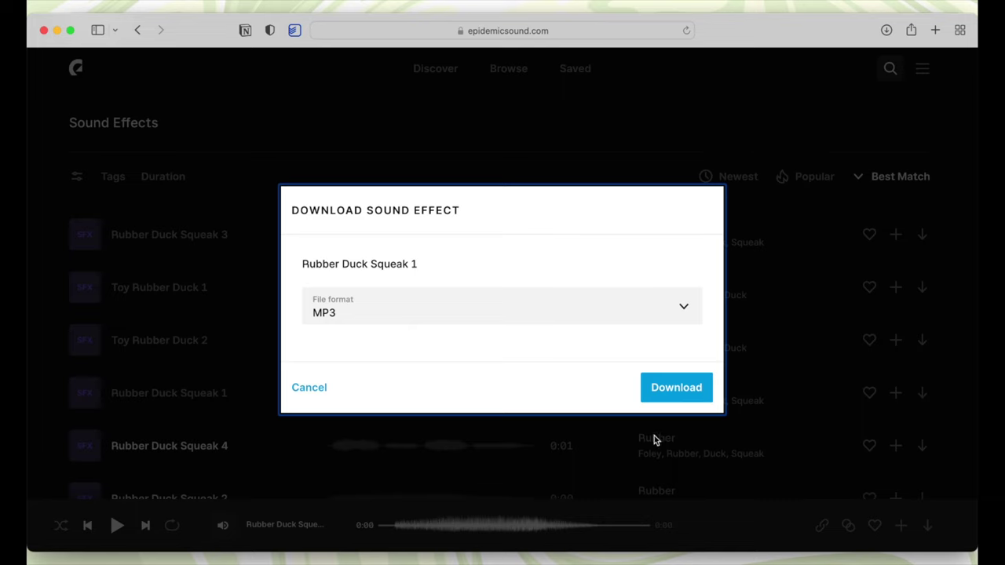
left_click(691, 393)
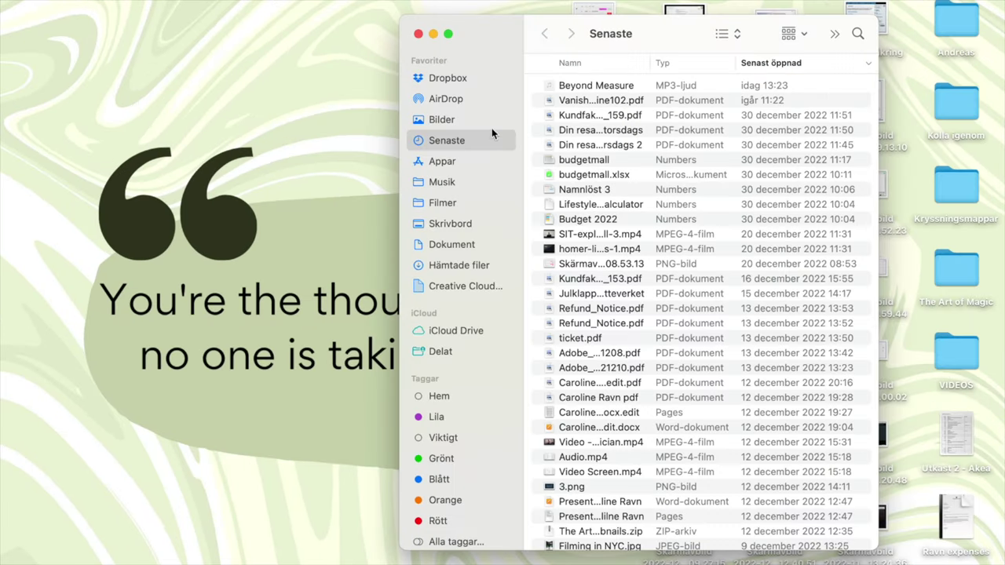
left_click(469, 267)
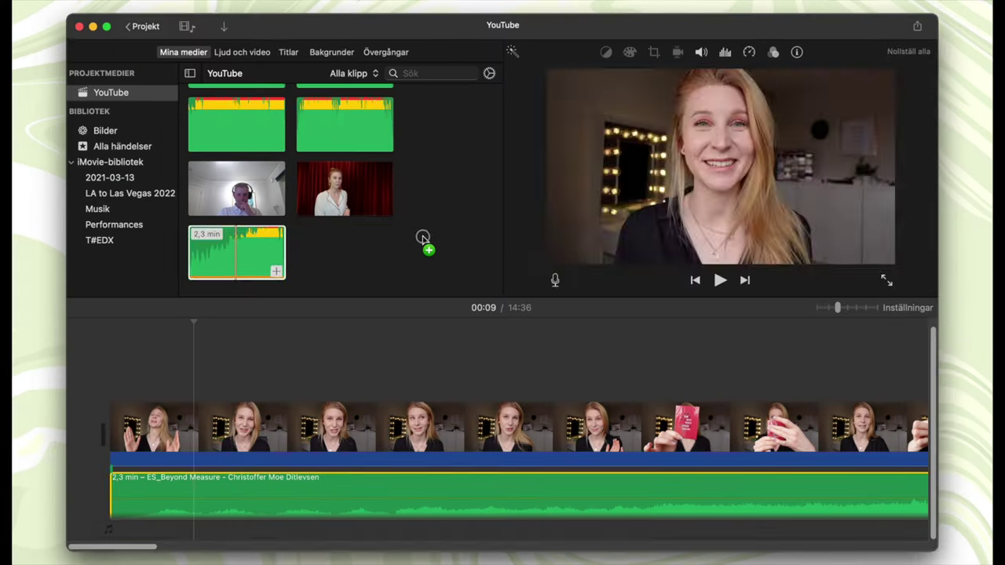
left_click_drag(426, 242, 421, 237)
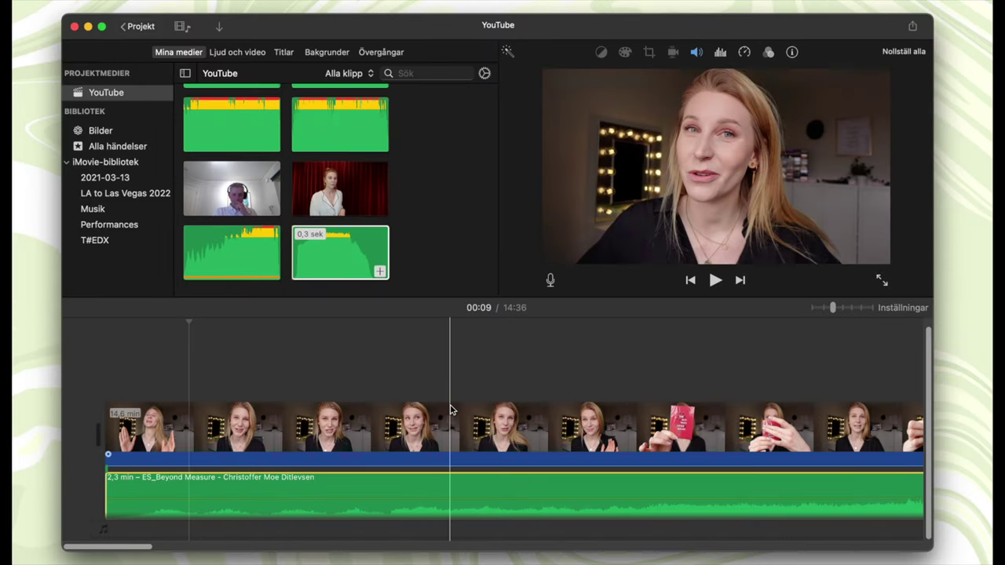
Place the 0.3-second duck squeak beneath the video at about 04:07 and play that passage twice to check its timing
scroll(474, 443, "right", 10)
left_click_drag(350, 250, 372, 518)
key("space")
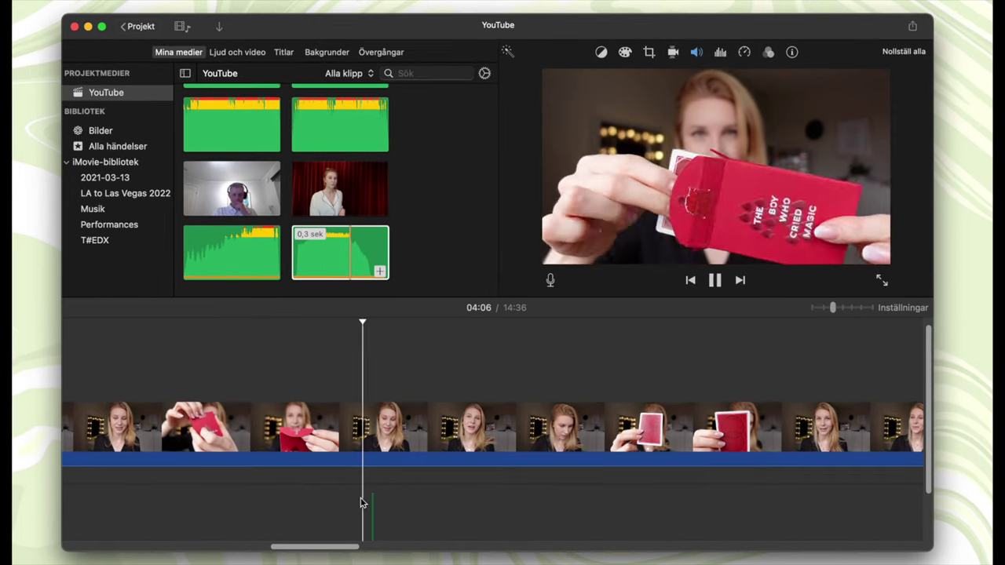
key("space")
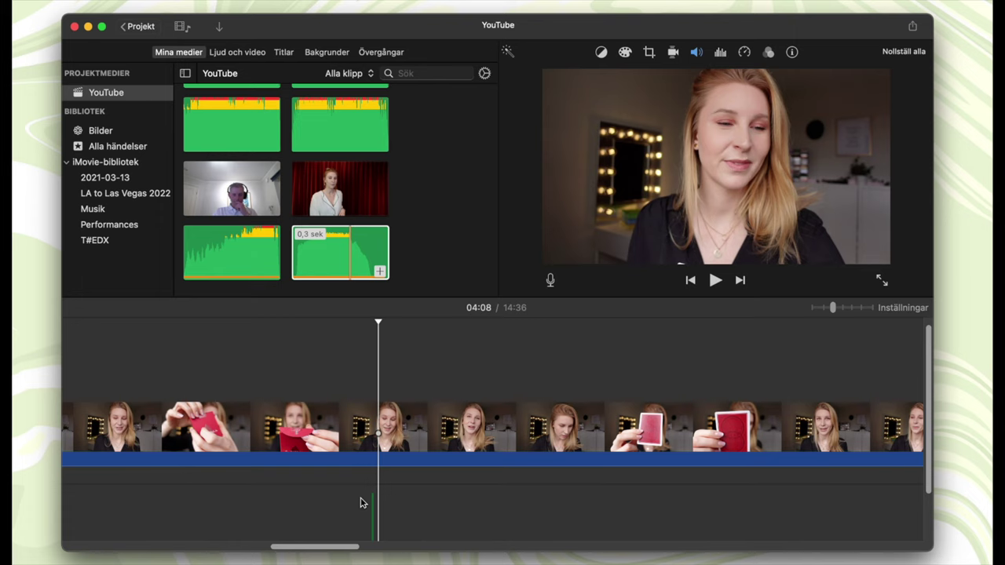
left_click(365, 503)
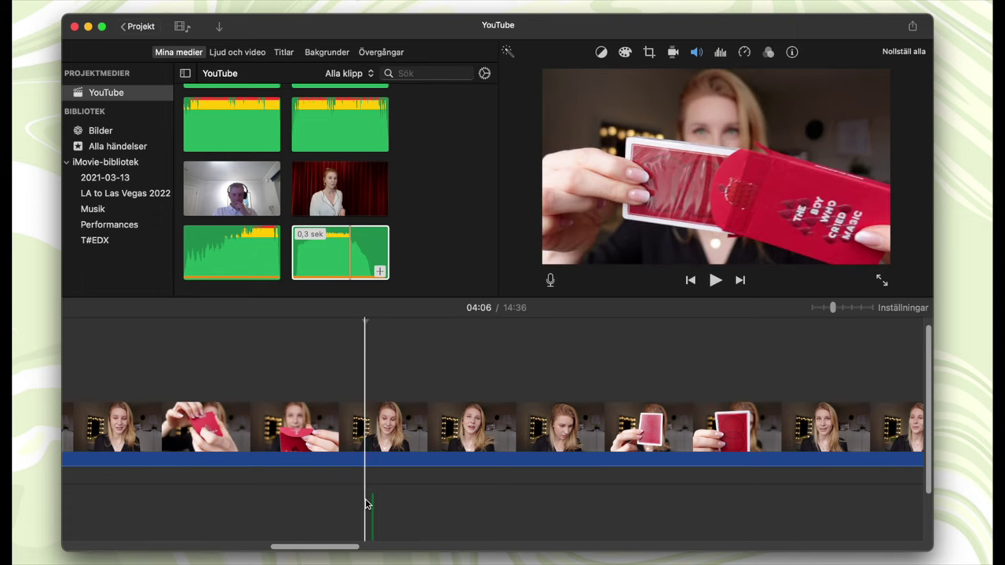
key("space")
key("space")
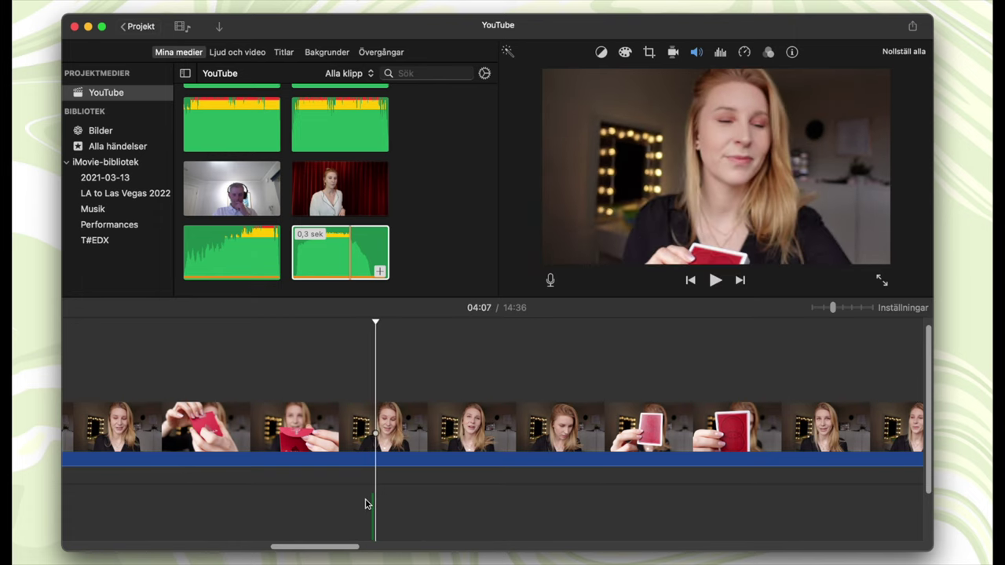